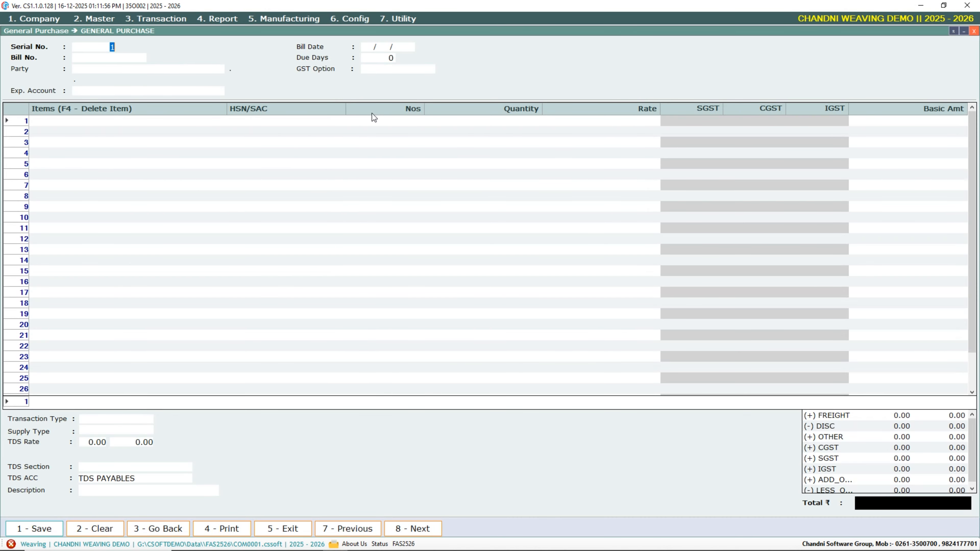
Step: Enter bill number 1020 and select CHANDNI SOFT SERVICES as the party for the general purchase
key(Return)
text(1020)
key(Return)
text(CAHN)
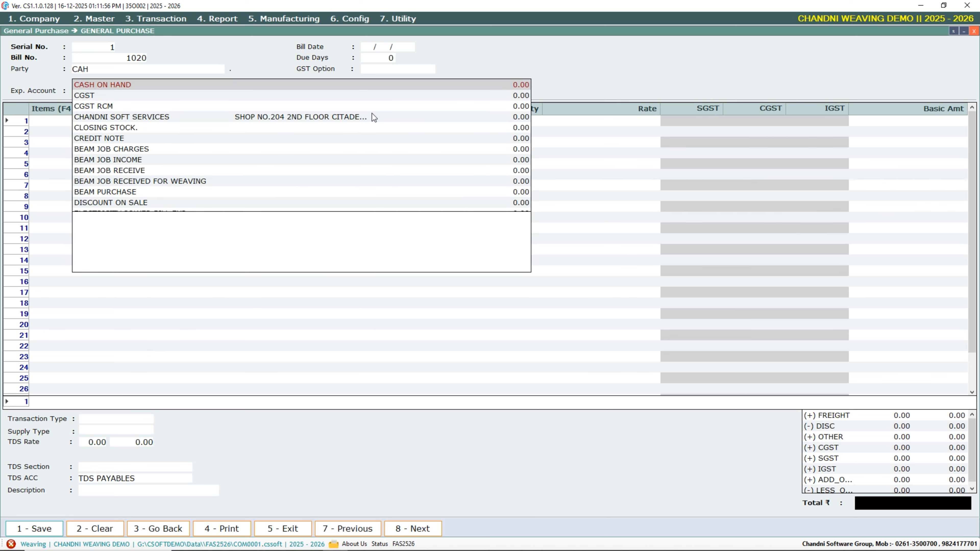
key(BackSpace)
key(BackSpace)
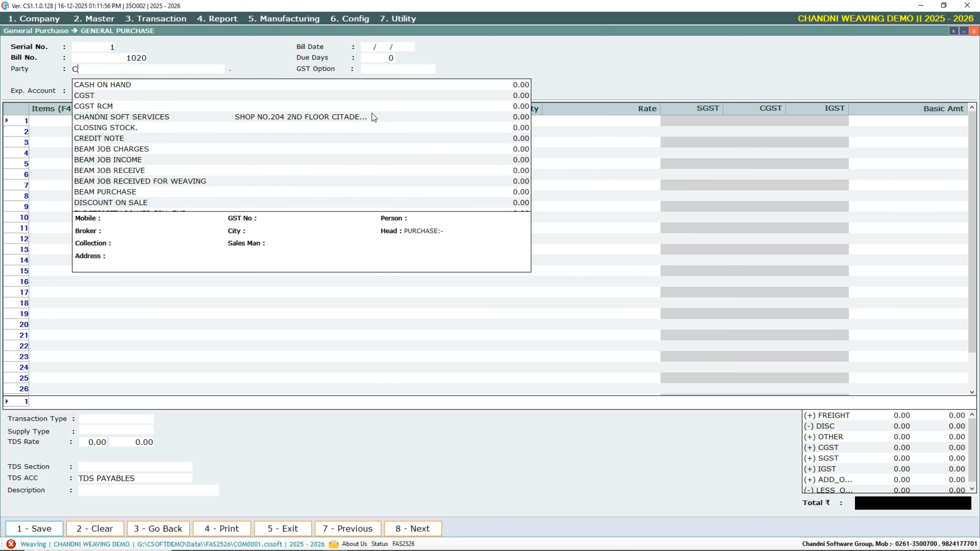
text(HAN)
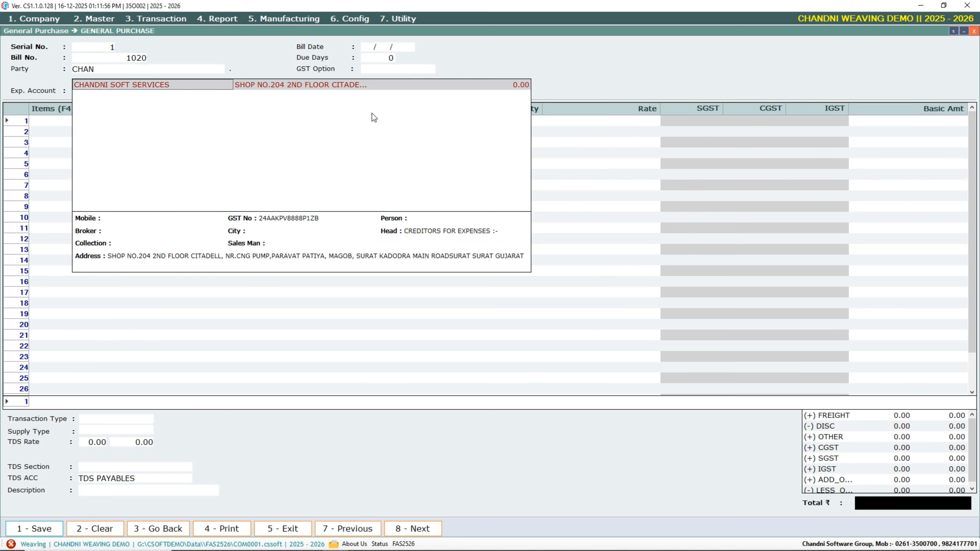
key(Return)
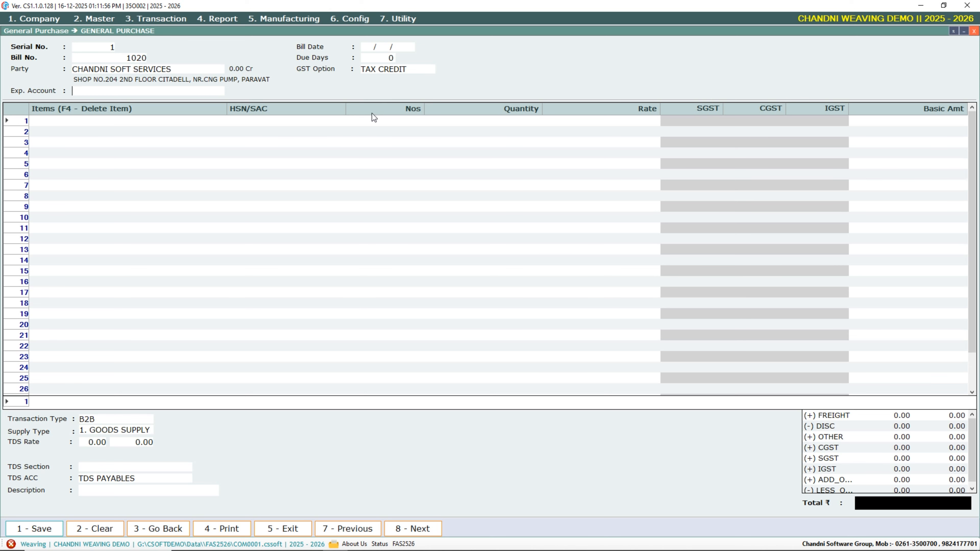
Step: Start creating a new expense account named OFFICE EXP. for the purchase bill
text(O)
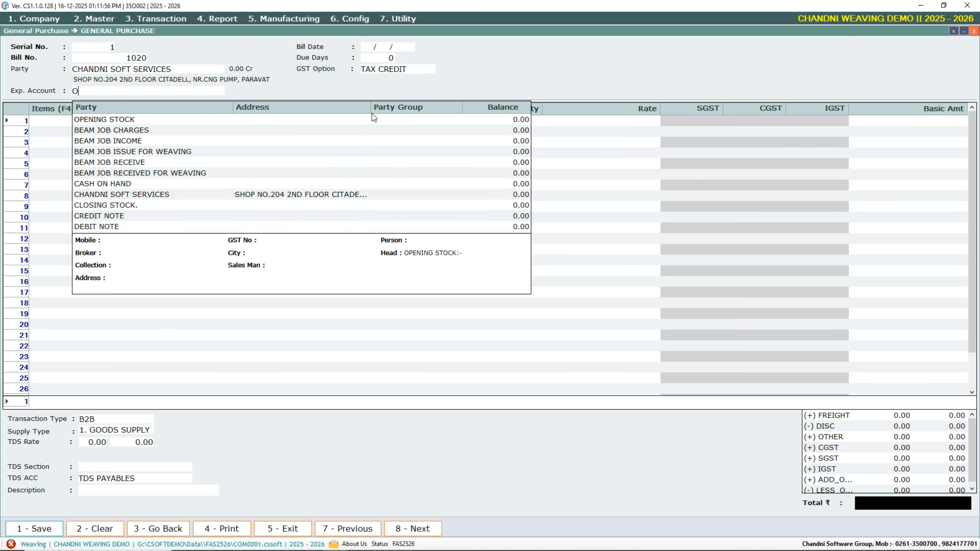
text(FFICE)
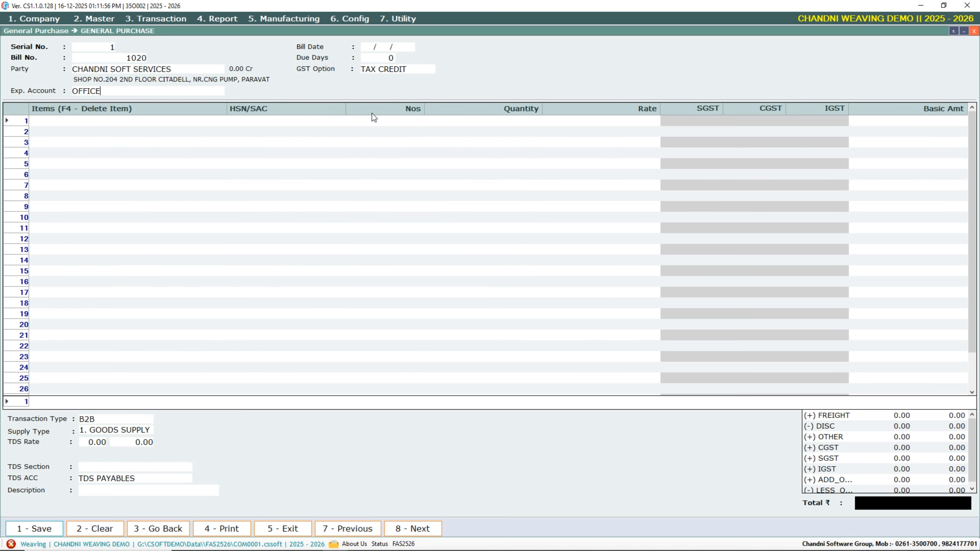
key(Return)
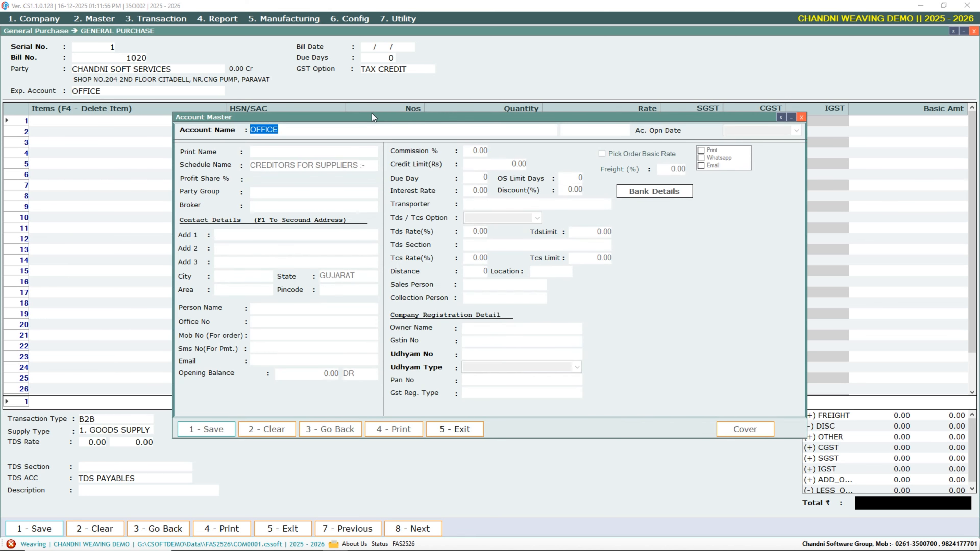
key(End)
text(EXP.)
key(Return)
key(Return)
key(Return)
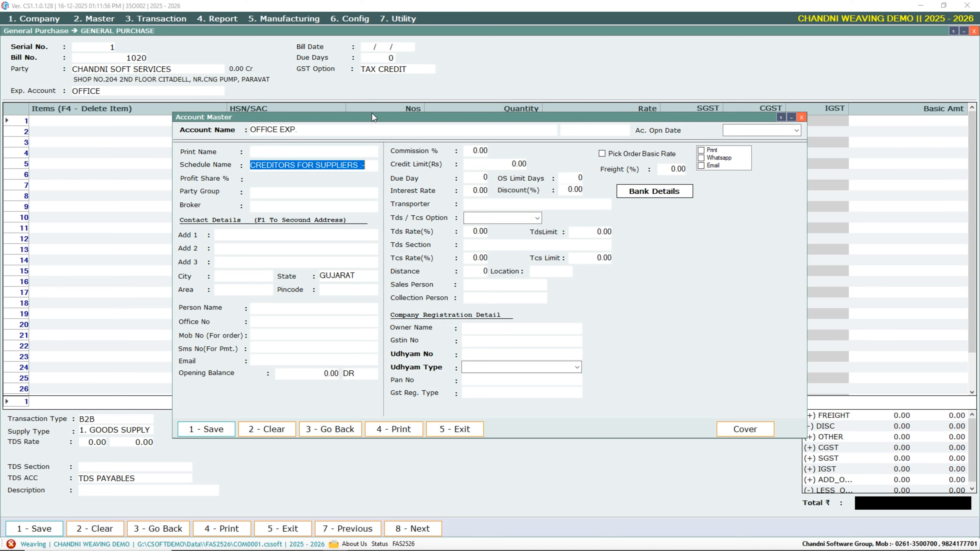
Step: Assign the new account to the ADMINISTRATIVE EXPENDITURE schedule and save it as the bill's expense account
key(BackSpace)
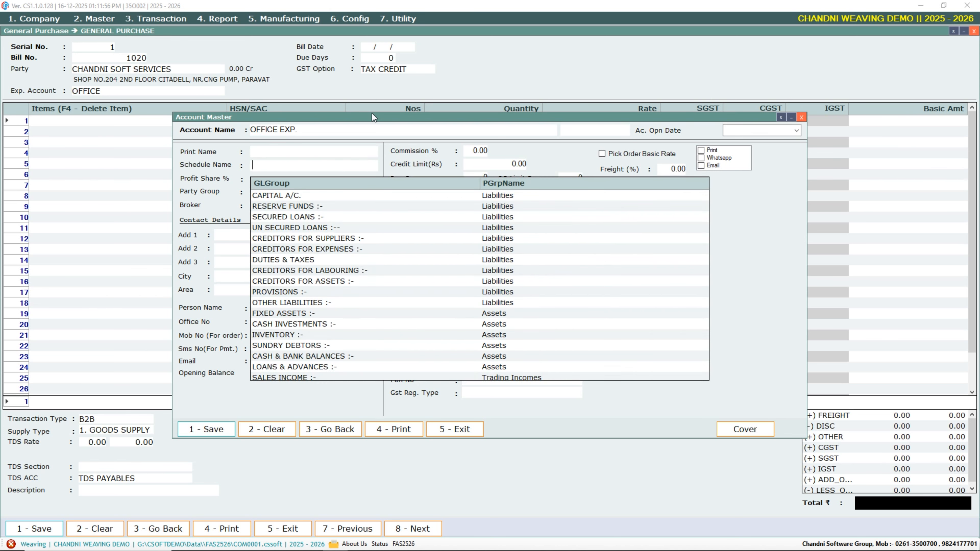
text(AD)
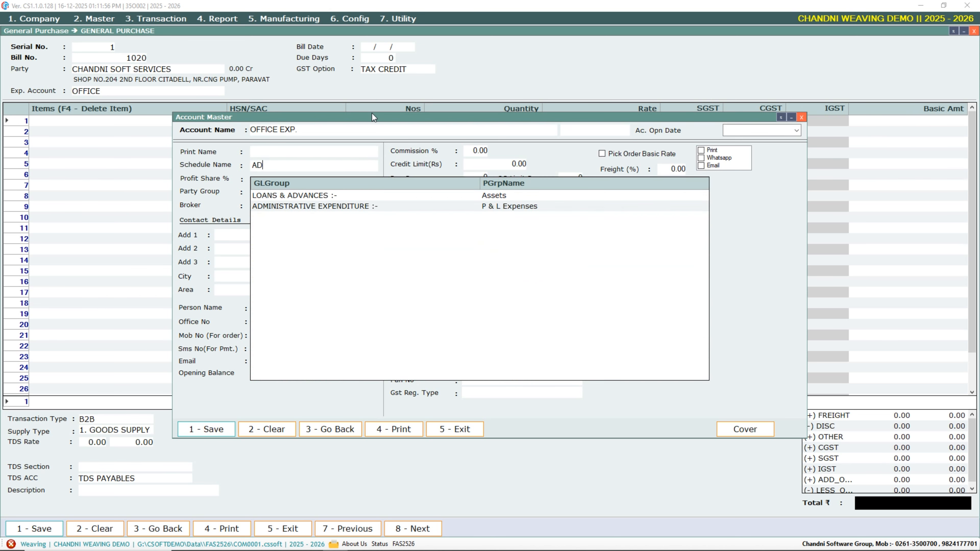
key(Down)
key(Return)
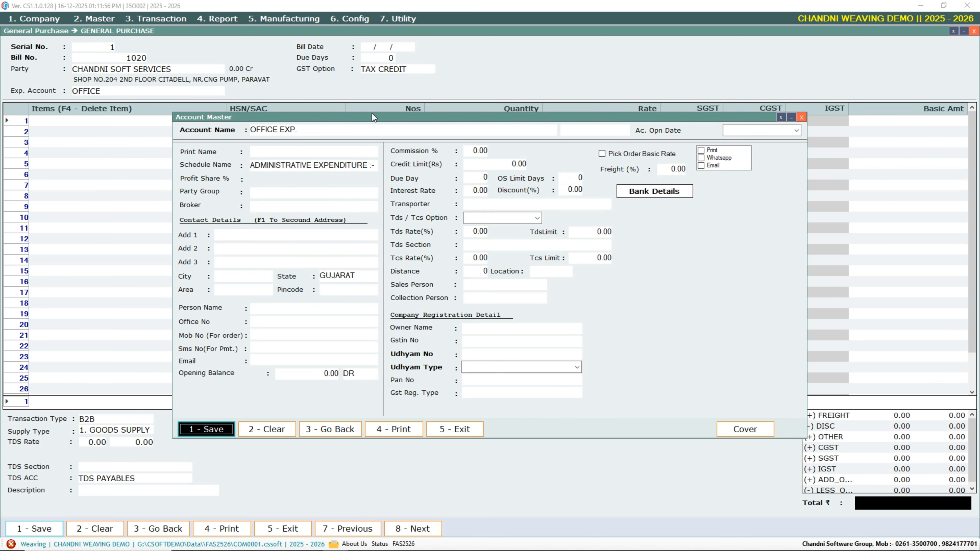
key(Return)
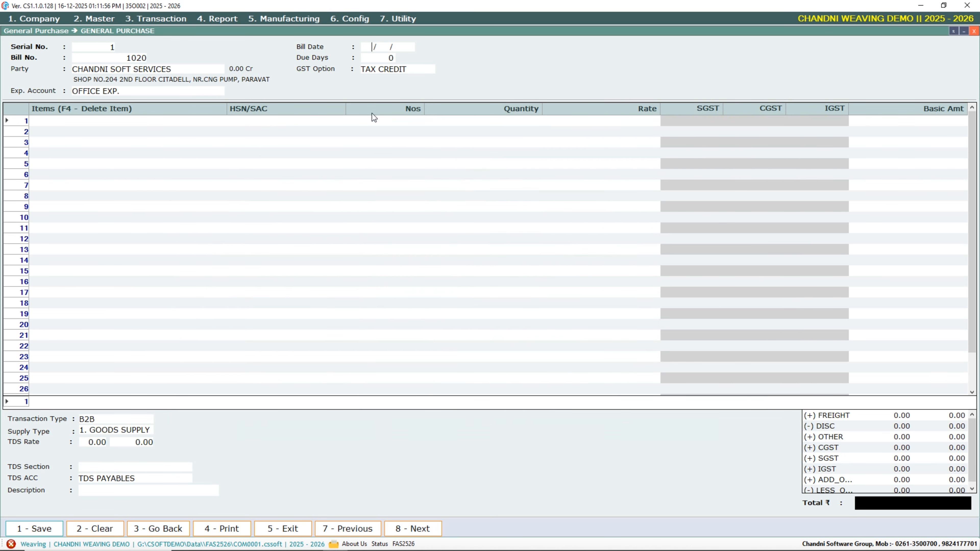
Step: Set the bill date to 21/12/2025 and choose Tax Credit as the GST option
text(21)
key(Return)
key(Return)
key(BackSpace)
key(Down)
key(Up)
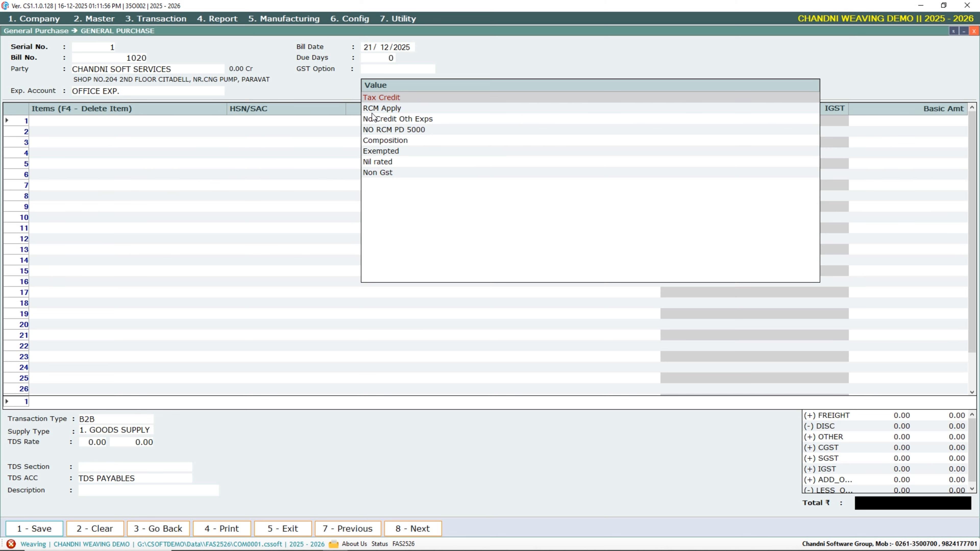
key(Return)
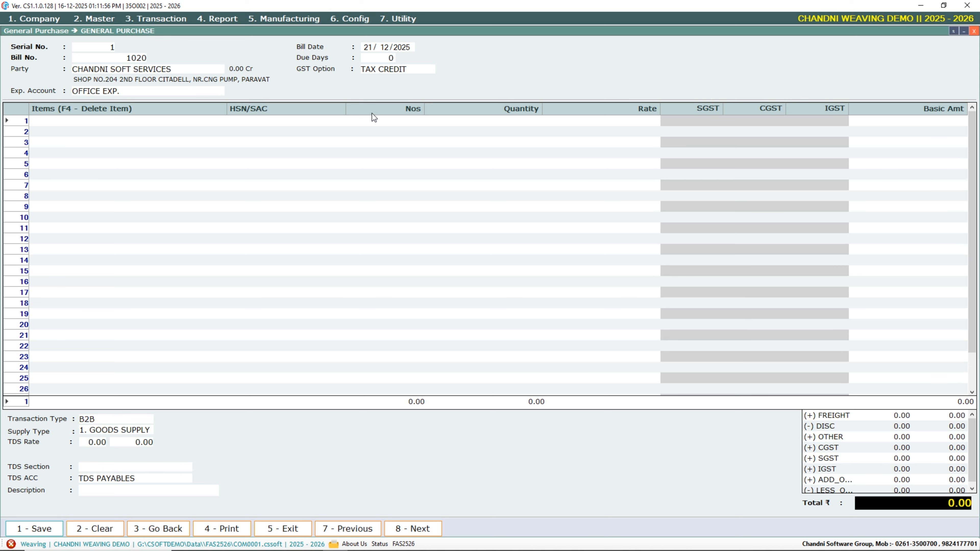
key(Return)
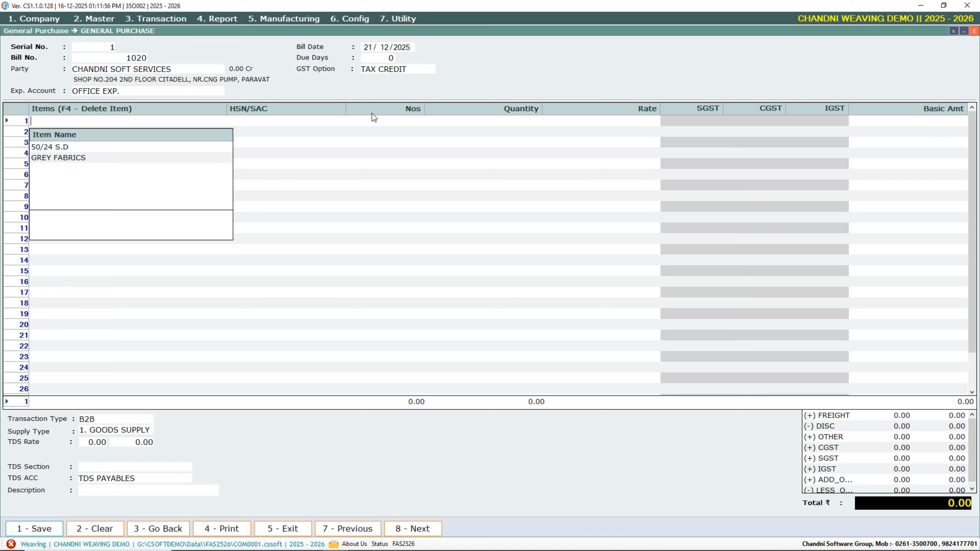
text(GST)
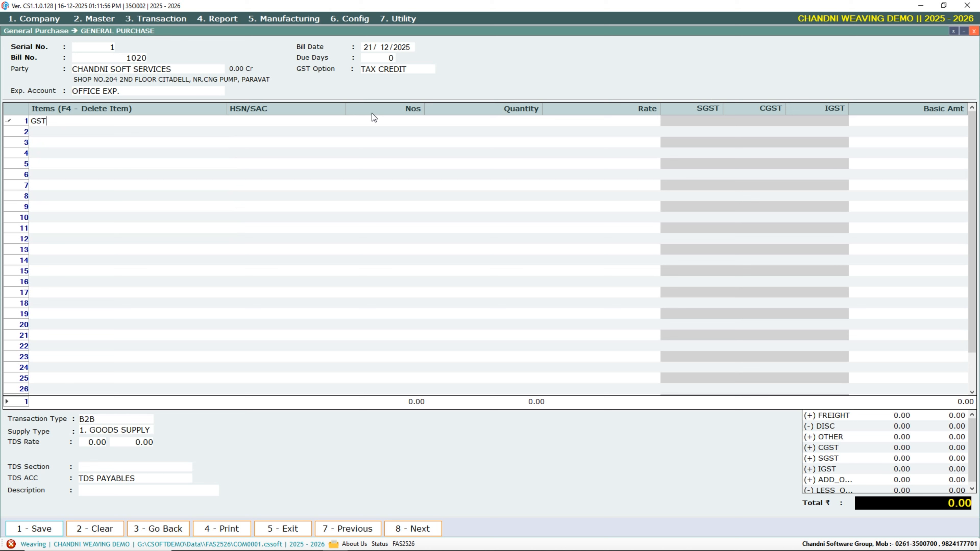
key(BackSpace)
key(BackSpace)
key(BackSpace)
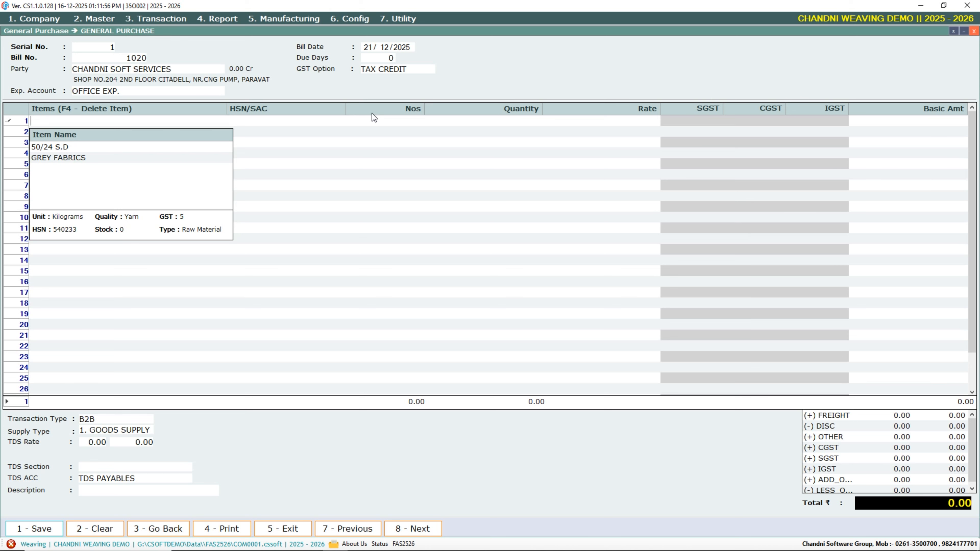
Step: Start creating a new item named OFFICE EXP for the first row, with Numbers (NOS) as its unit
text(OFFICE EX)
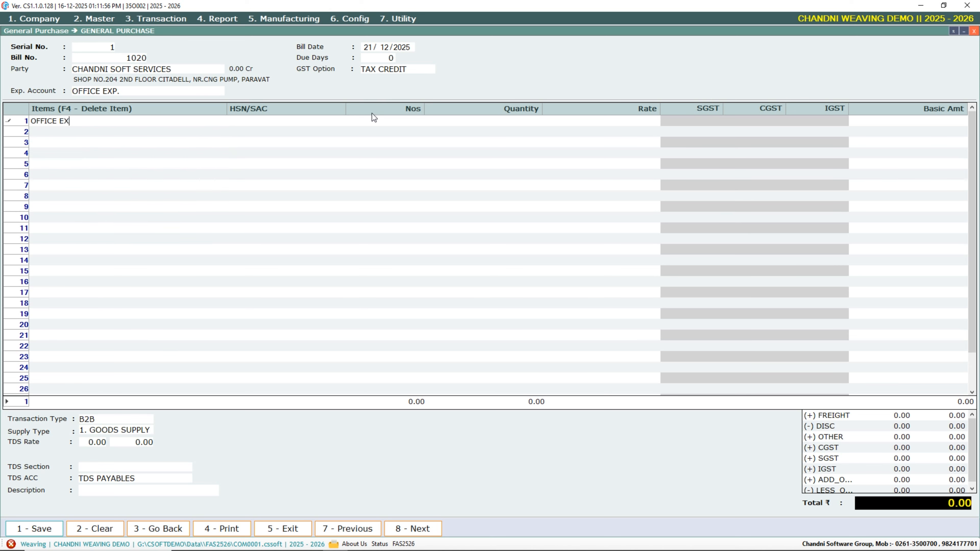
text(P)
key(Return)
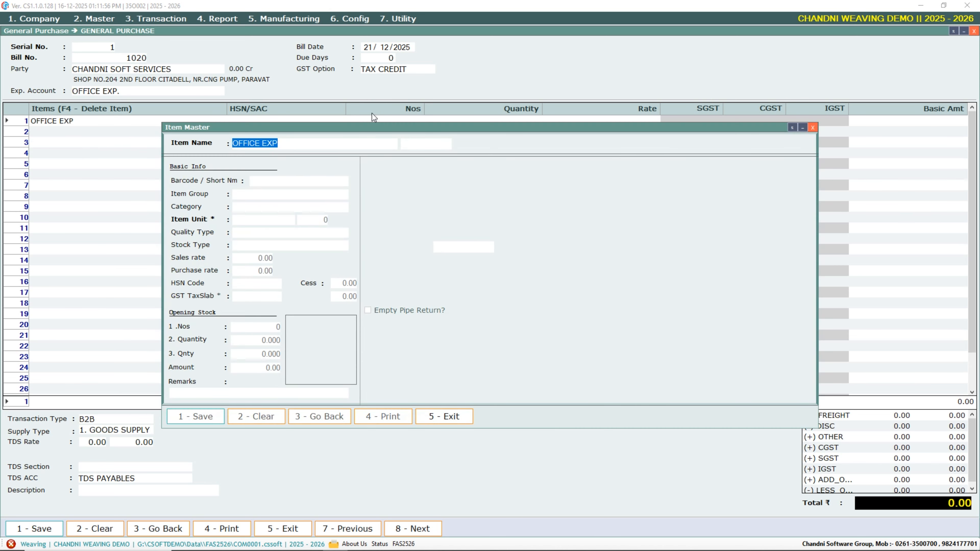
key(Return)
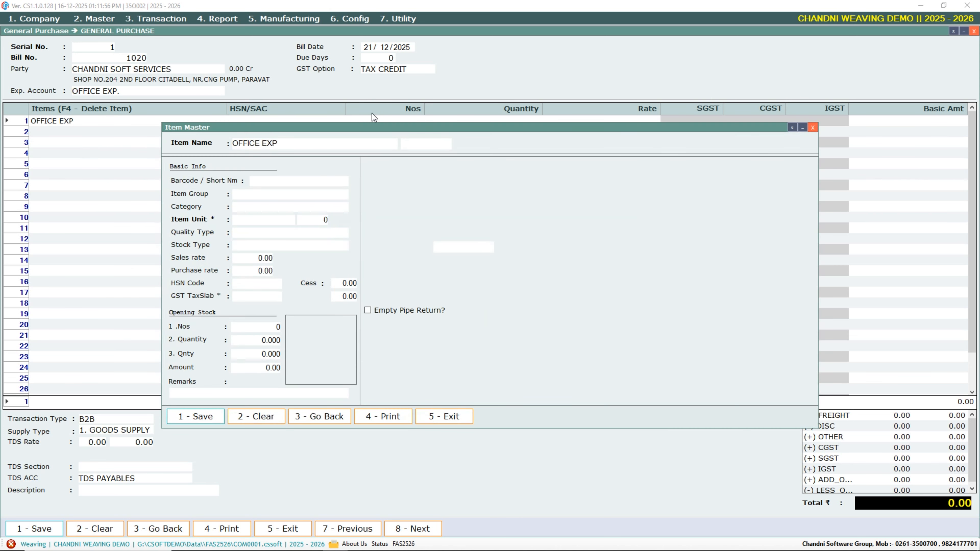
key(Up)
key(Up)
text(NOS)
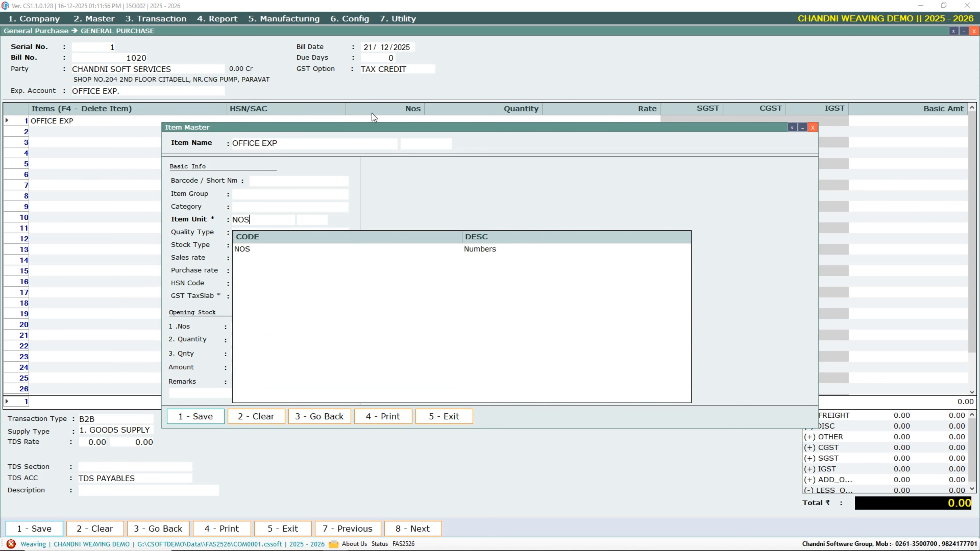
key(Return)
key(Return)
Step: Set the new item's quality type to Others
key(Return)
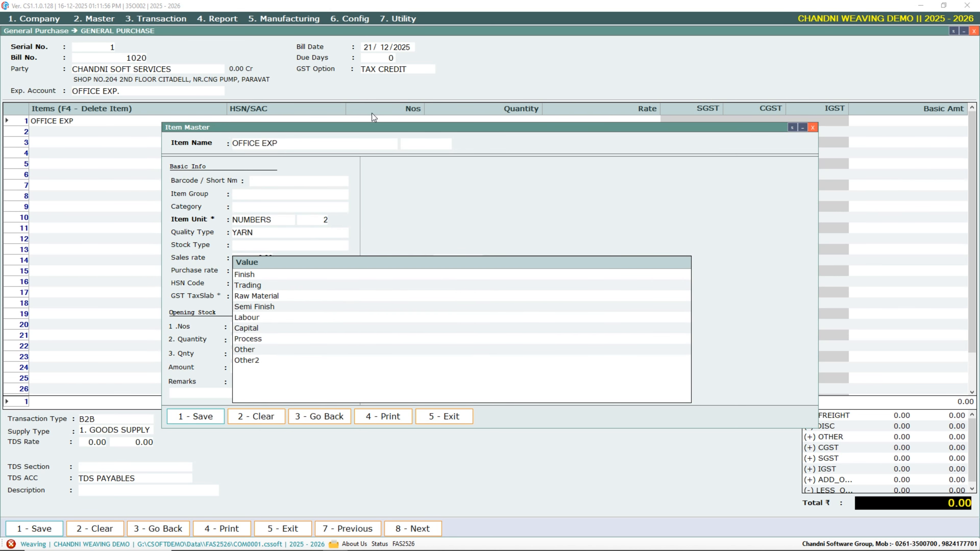
key(Return)
key(Up)
key(Up)
key(BackSpace)
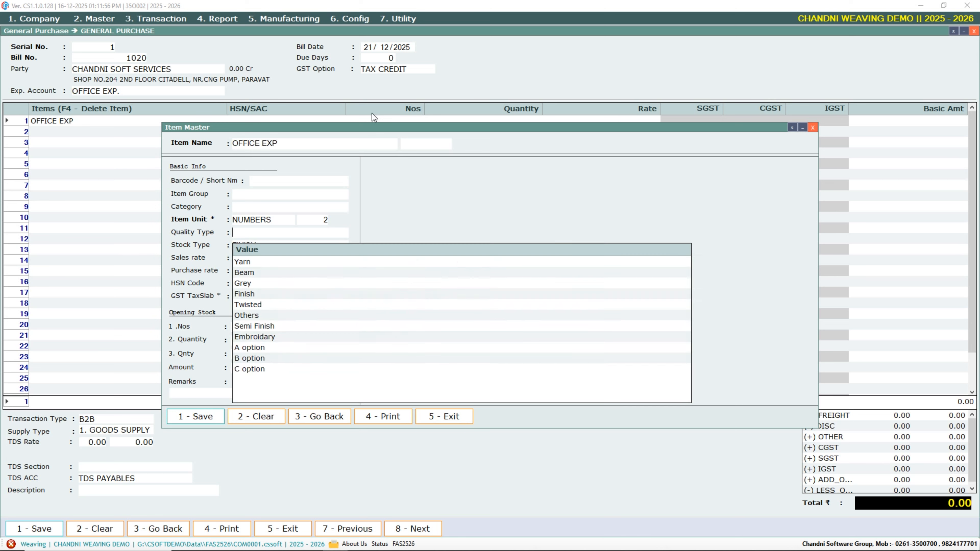
text(O)
key(Down)
key(Down)
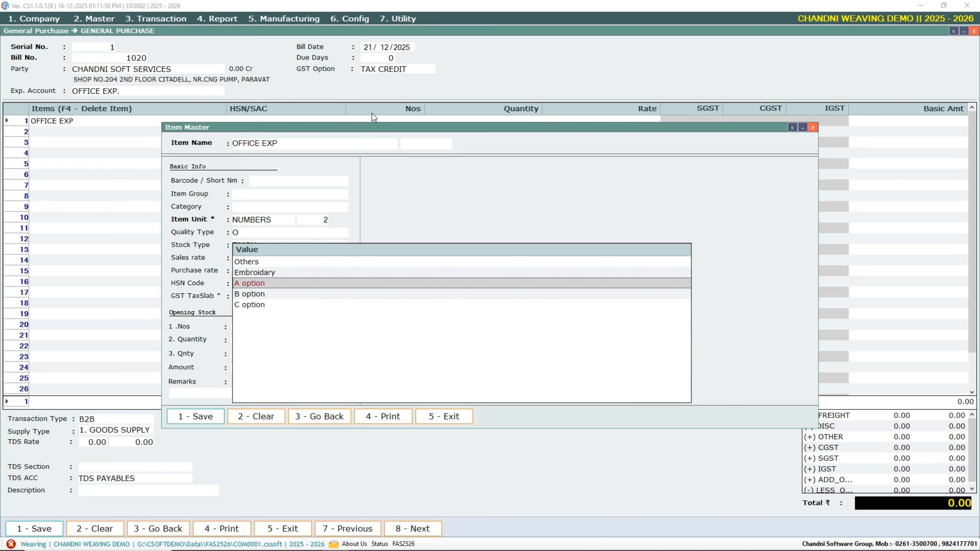
key(Up)
key(Up)
key(Return)
Step: Set the item's stock type to Other and leave its sales and purchase rates at zero
key(BackSpace)
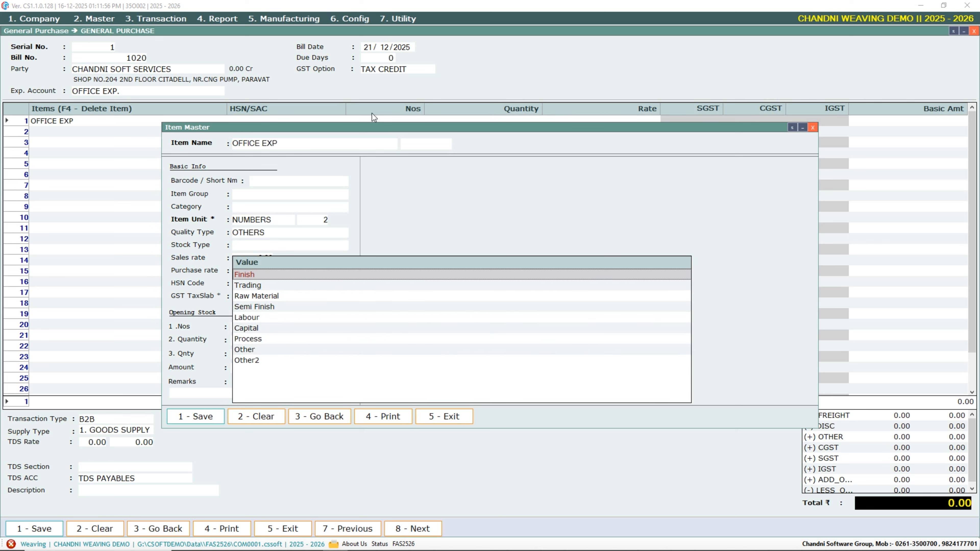
text(O)
key(Down)
key(Down)
key(Down)
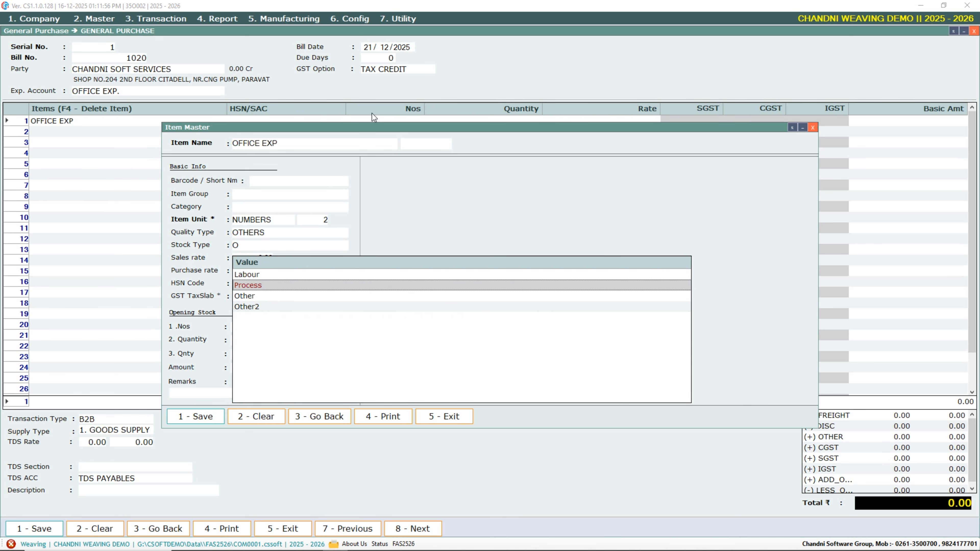
key(Return)
key(Return)
key(Return)
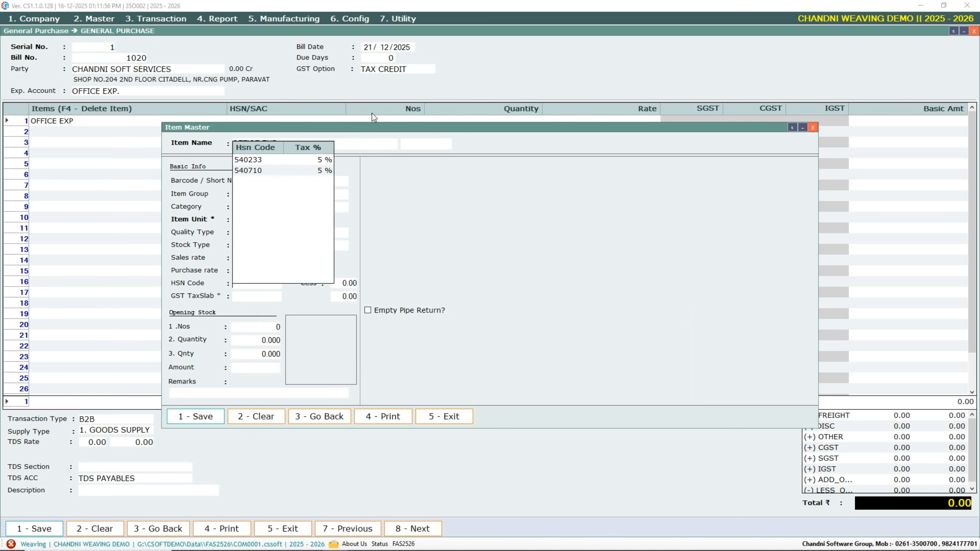
Step: Assign HSN code 540233 with the 5 % GST slab and save the OFFICE EXP item into the bill's first row
key(Down)
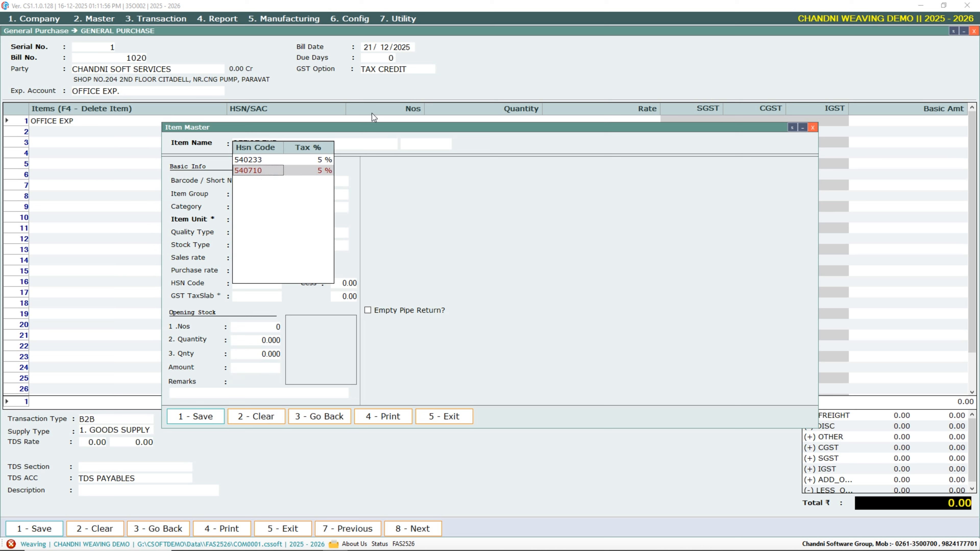
key(Up)
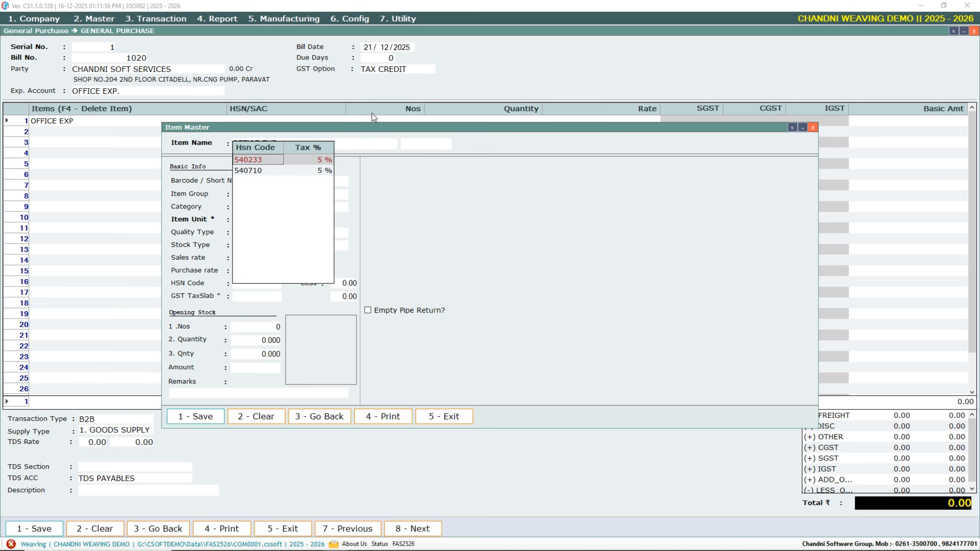
key(Return)
key(Return)
key(Return)
key(Return)
key(Return)
key(Return)
key(Return)
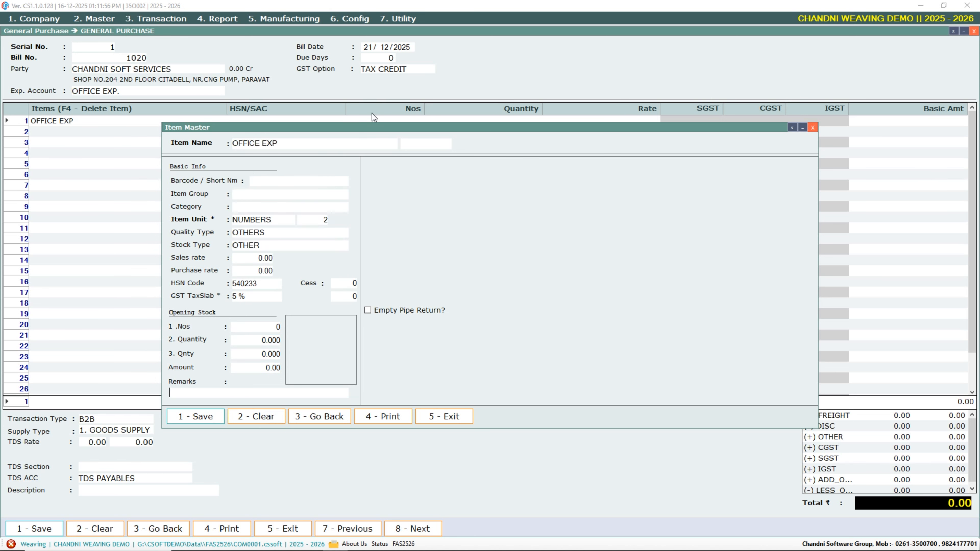
key(Return)
key(Return)
key(Return)
key(Return)
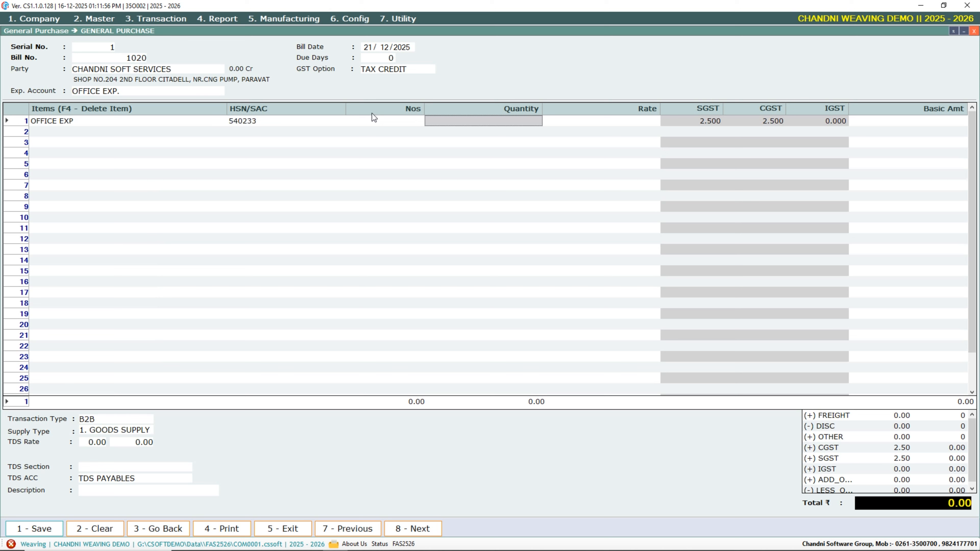
Step: Enter quantity 10 and rate 101 for the OFFICE EXP row, and finish the item entry to reach the charges
text(10)
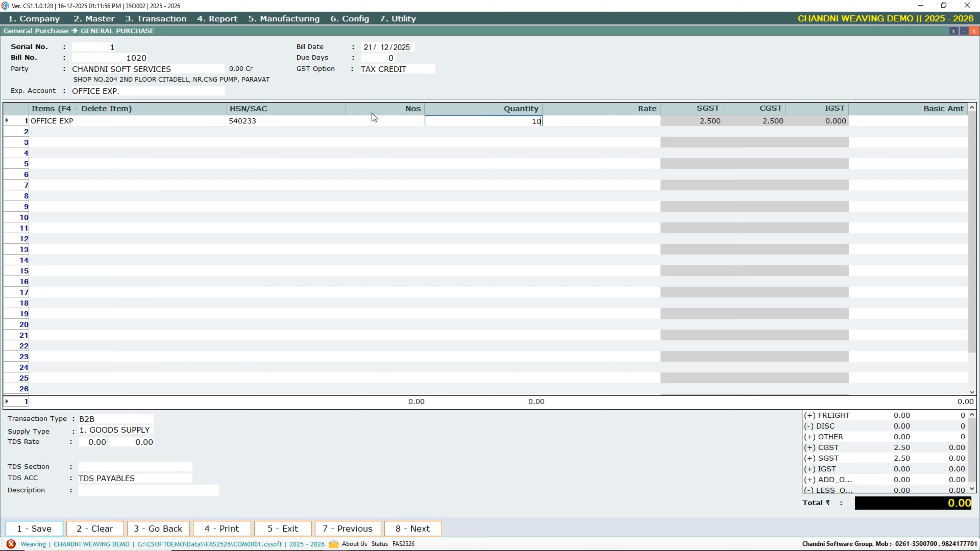
key(Return)
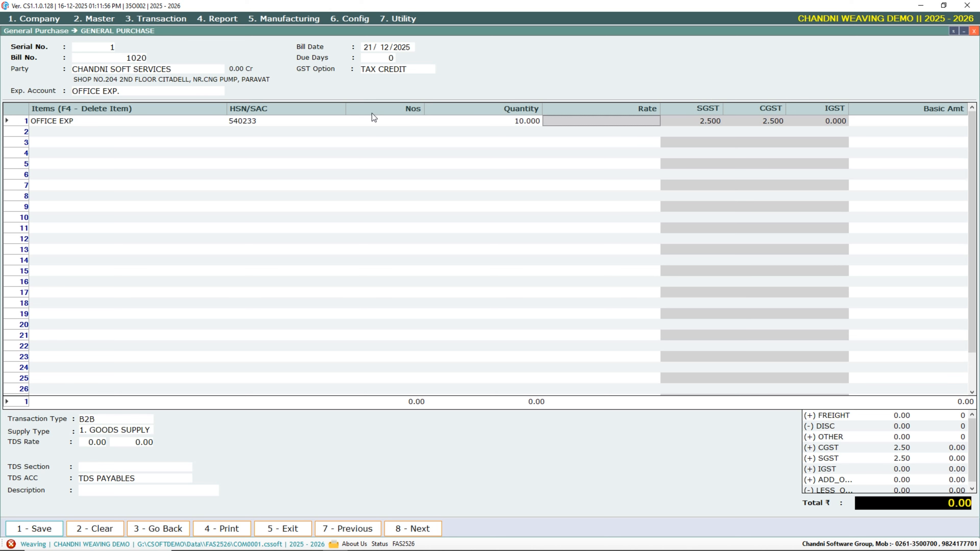
text(101)
key(Return)
key(Return)
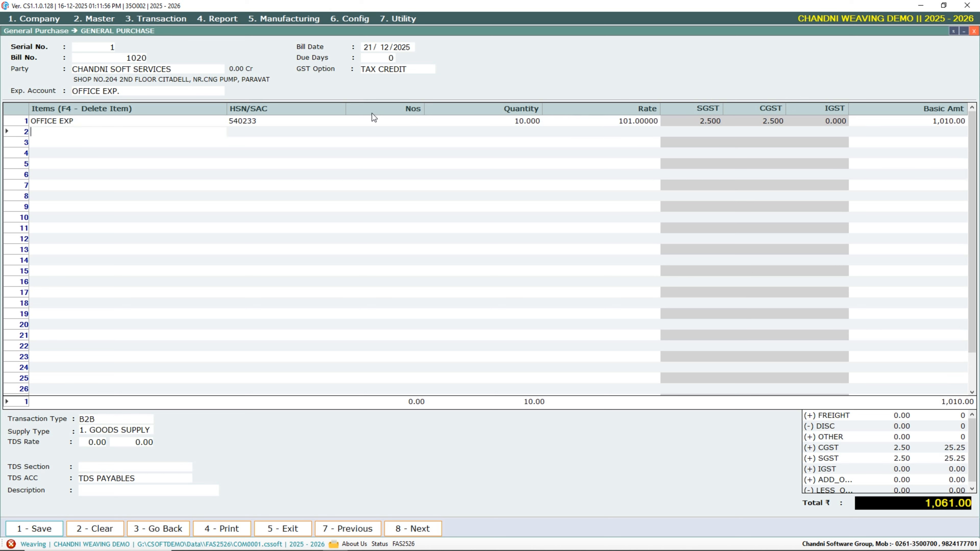
key(Return)
key(Return)
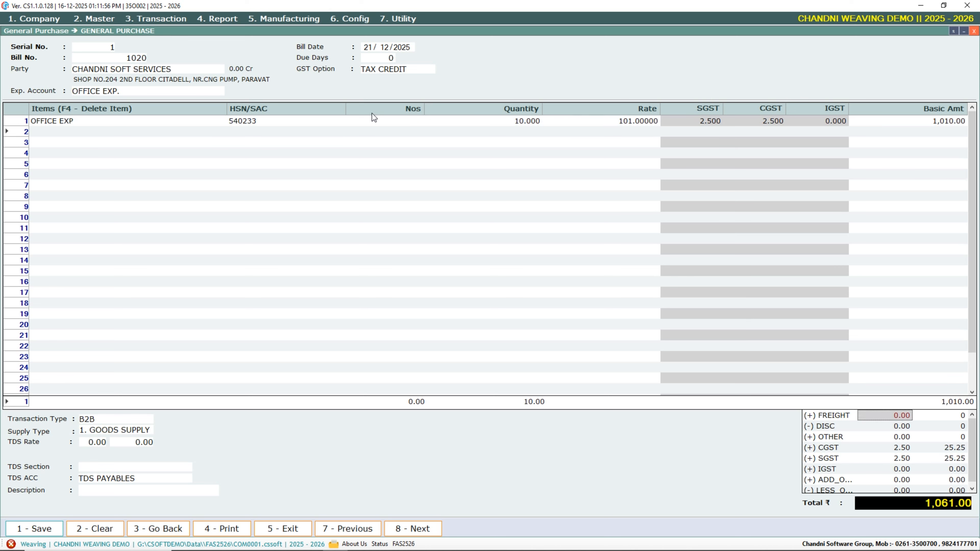
Step: Accept the bill's charges with freight, discount, other and IGST at zero and CGST and SGST at 2.50 % each
key(Return)
key(Return)
key(Return)
key(Return)
key(Return)
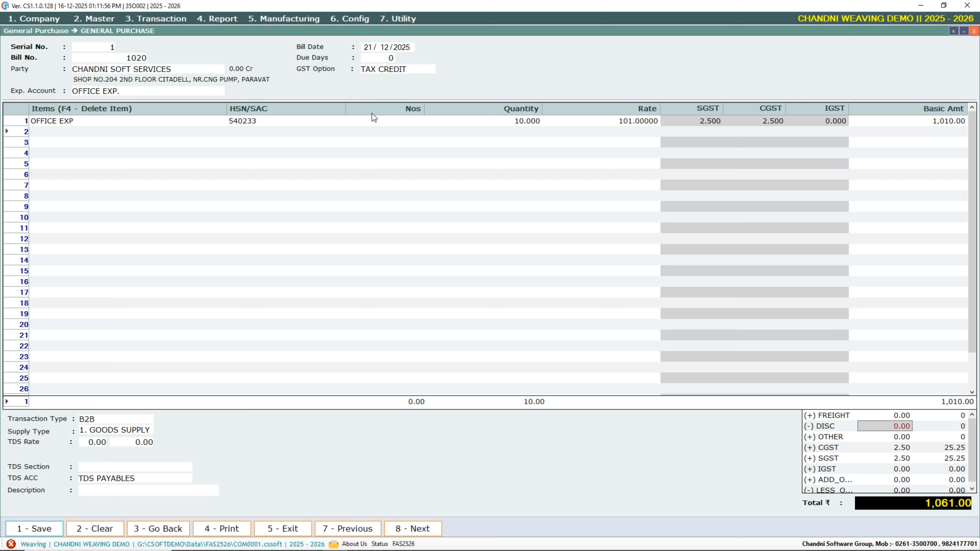
key(Return)
key(Return)
key(Return)
key(Return)
key(Return)
key(Return)
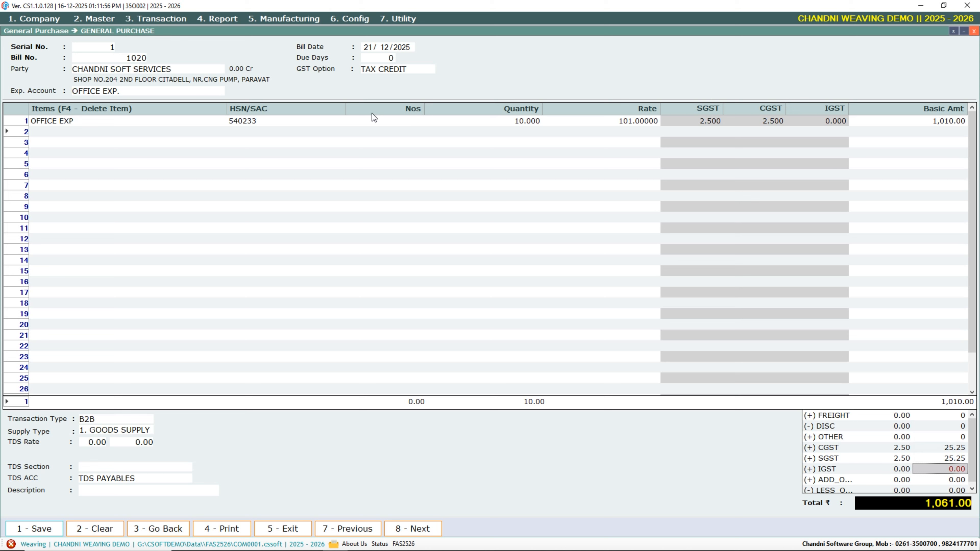
key(Return)
key(Return)
key(Return)
key(Return)
key(Return)
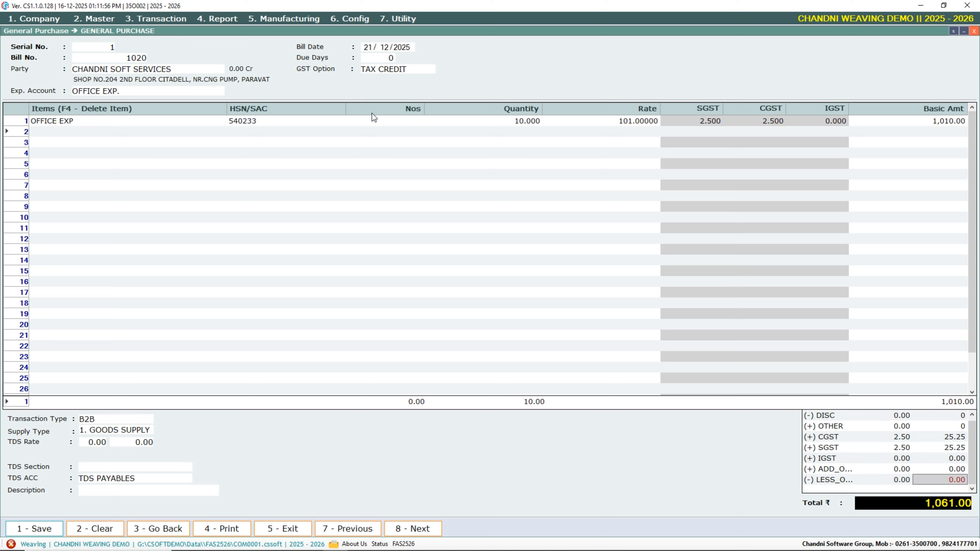
Step: Set the transaction type to B2B and the supply type to Goods Supply, leaving the TDS rate at zero and the description empty
key(Return)
key(Return)
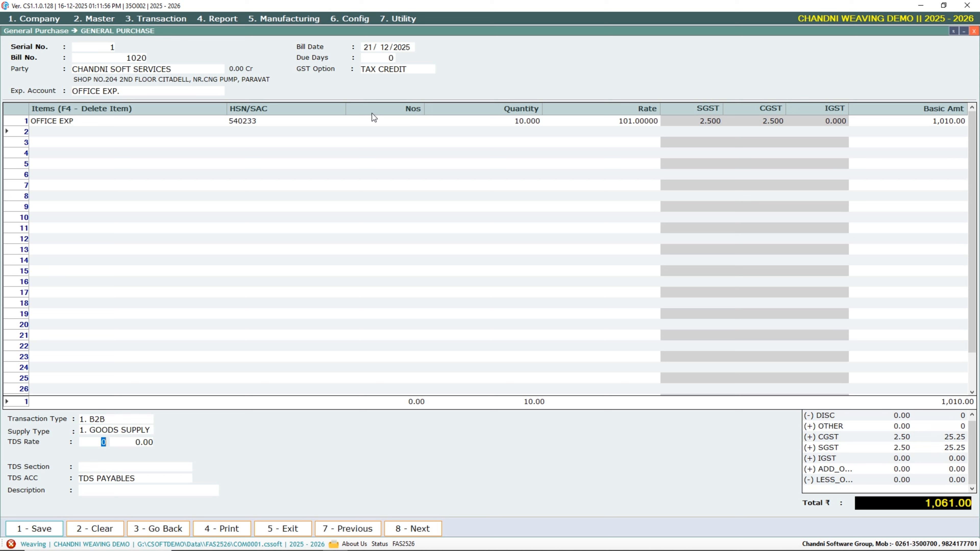
key(Return)
key(Return)
key(Return)
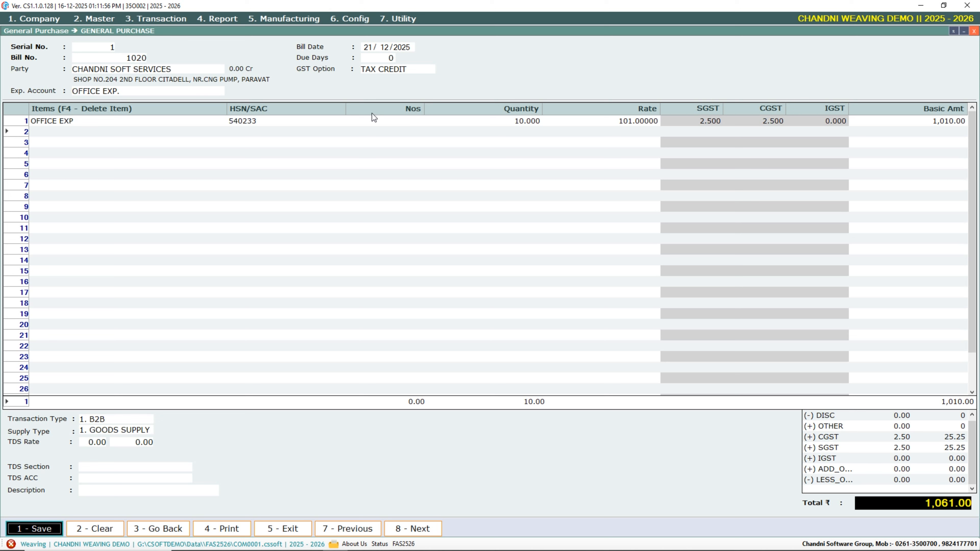
Step: Save the general purchase bill and reopen bill 1020 from the list of saved bills
key(Return)
key(BackSpace)
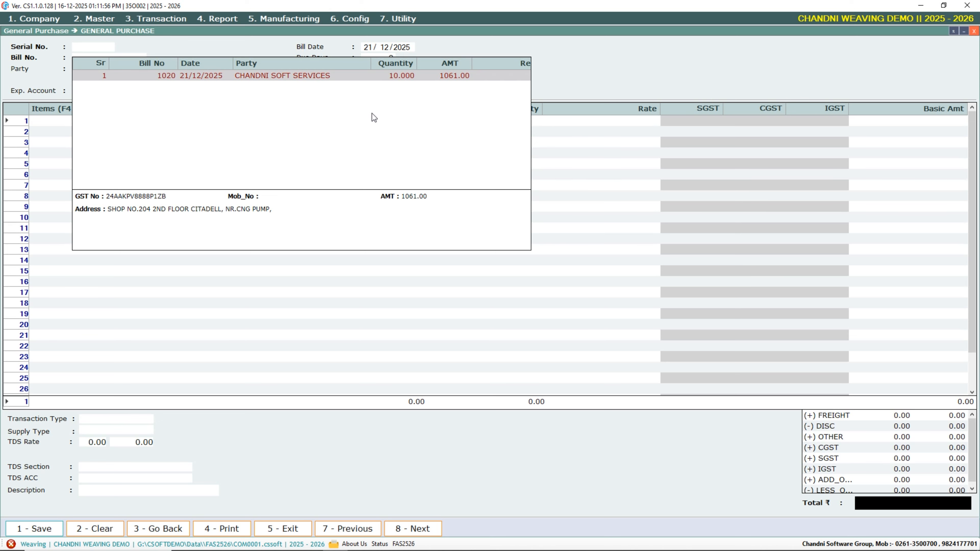
key(Return)
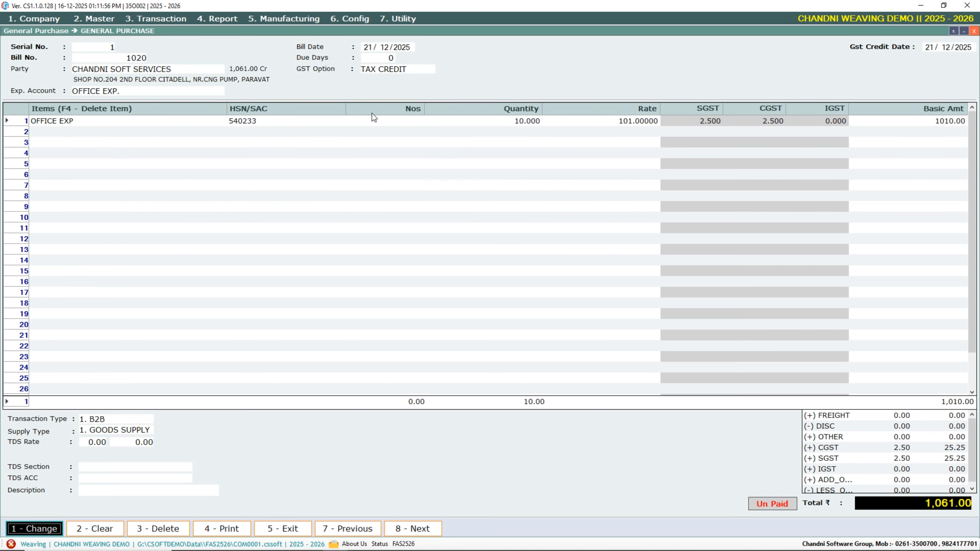